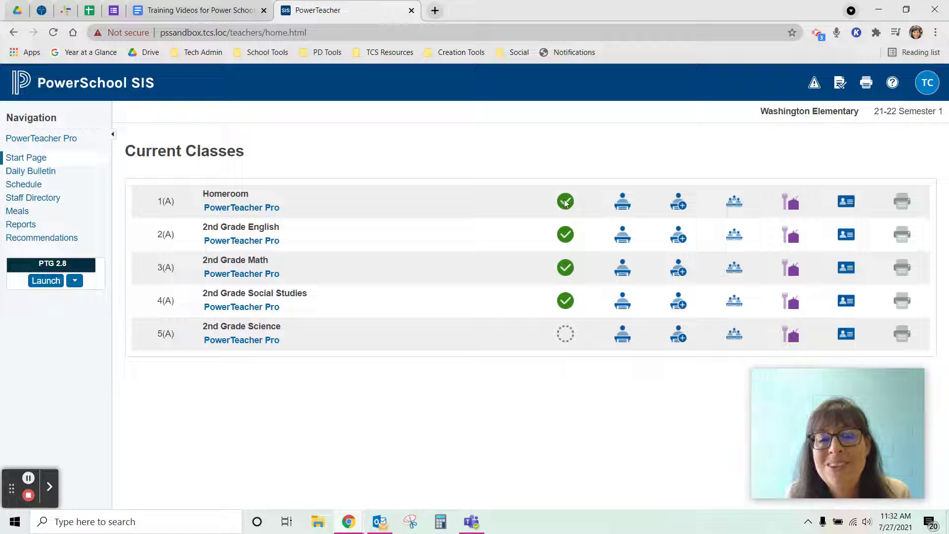
Open single-day attendance for the Homeroom class and view the first listed student's medical alert
click(625, 206)
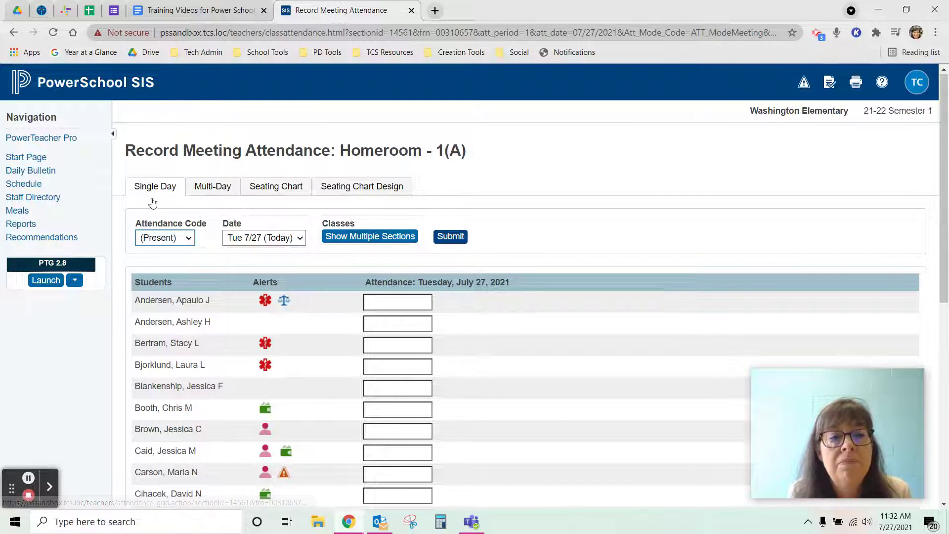
scroll(641, 157, down, 1)
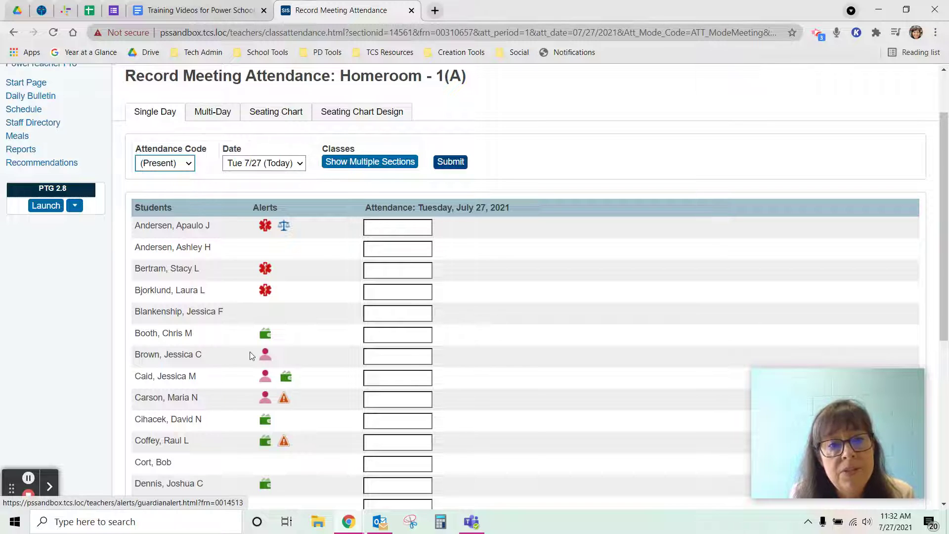
click(266, 226)
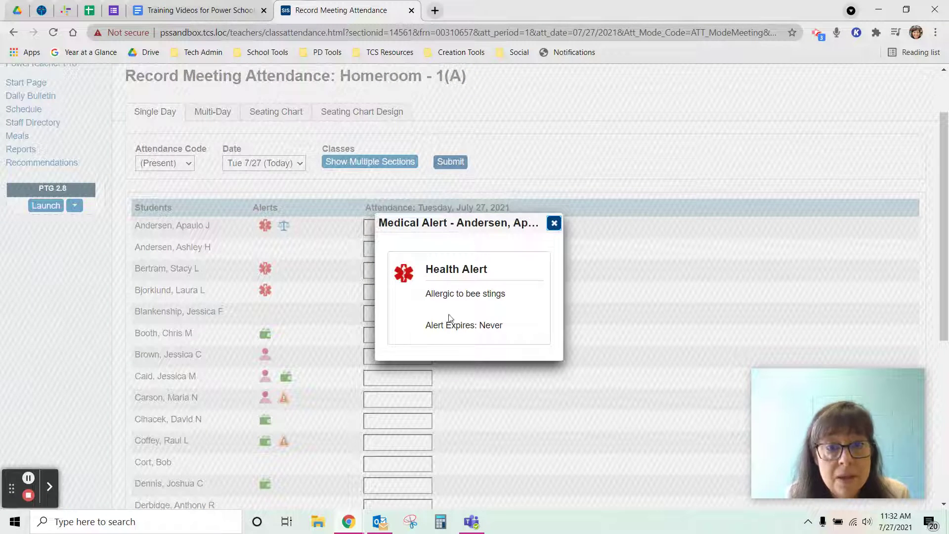
click(554, 223)
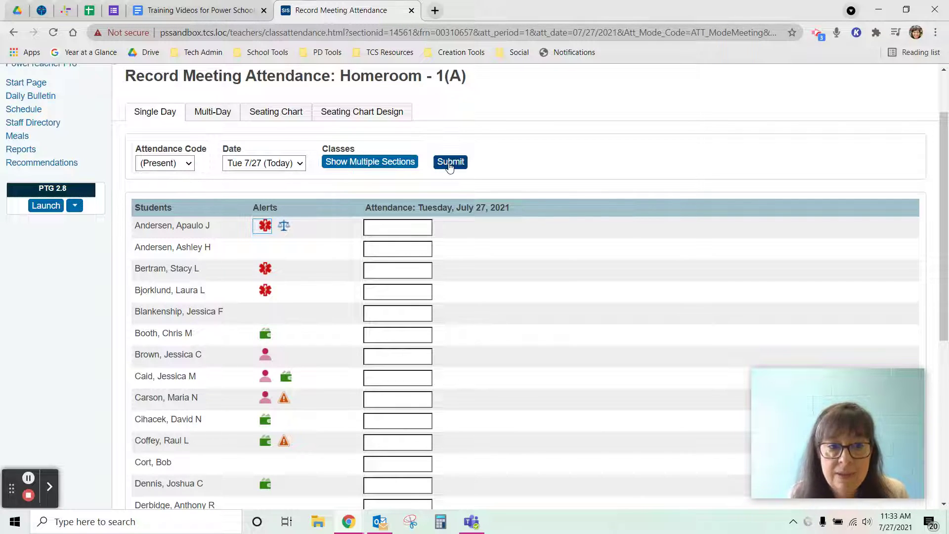
Set the attendance code to A (Absent), mark the seventh listed student absent, and view that entry's comment box without adding text
click(188, 164)
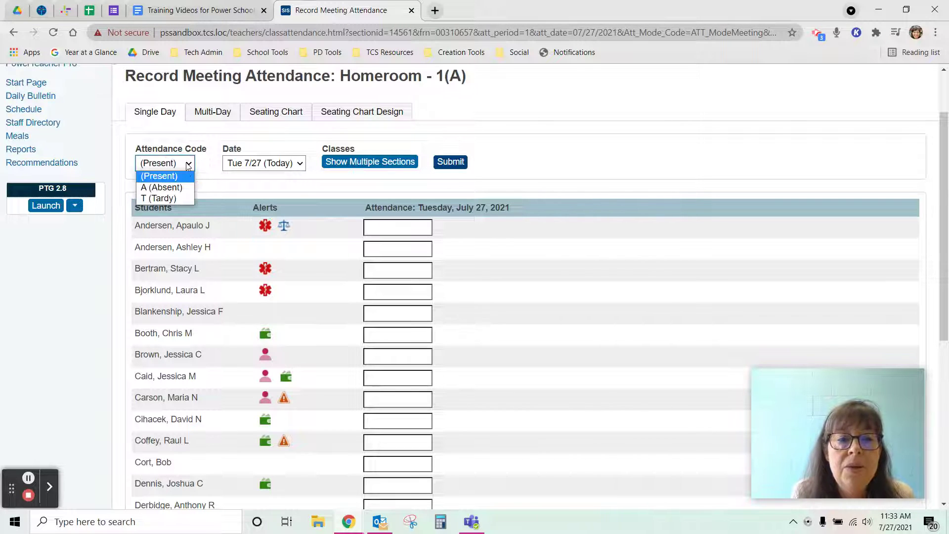
click(174, 190)
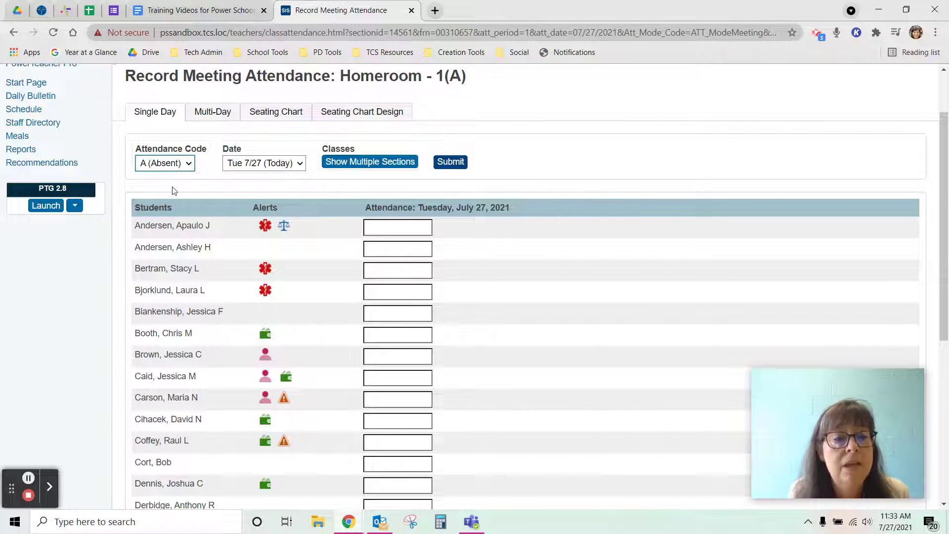
click(402, 361)
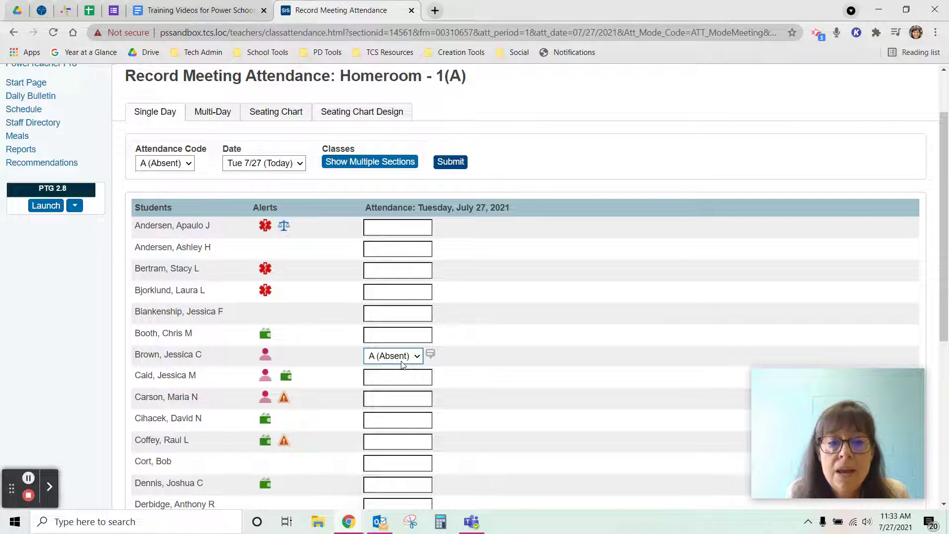
click(431, 354)
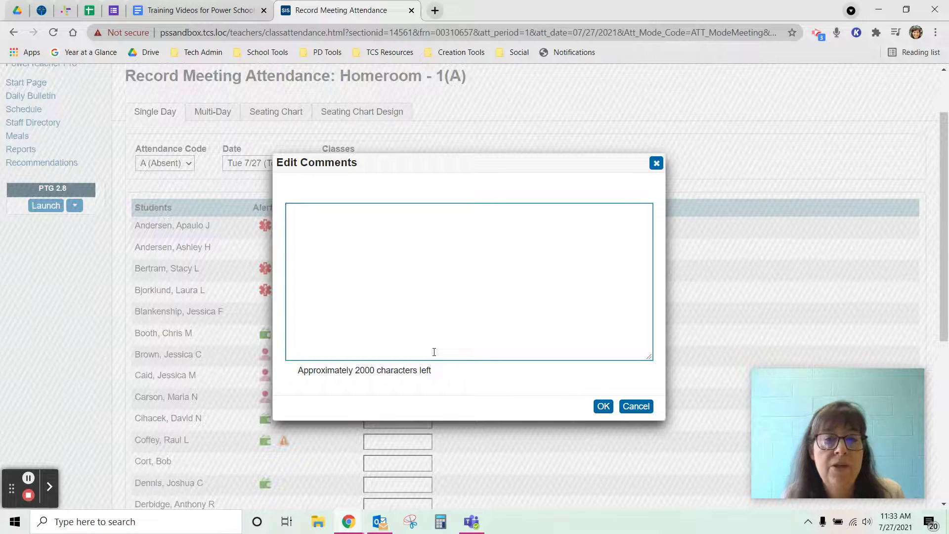
click(656, 163)
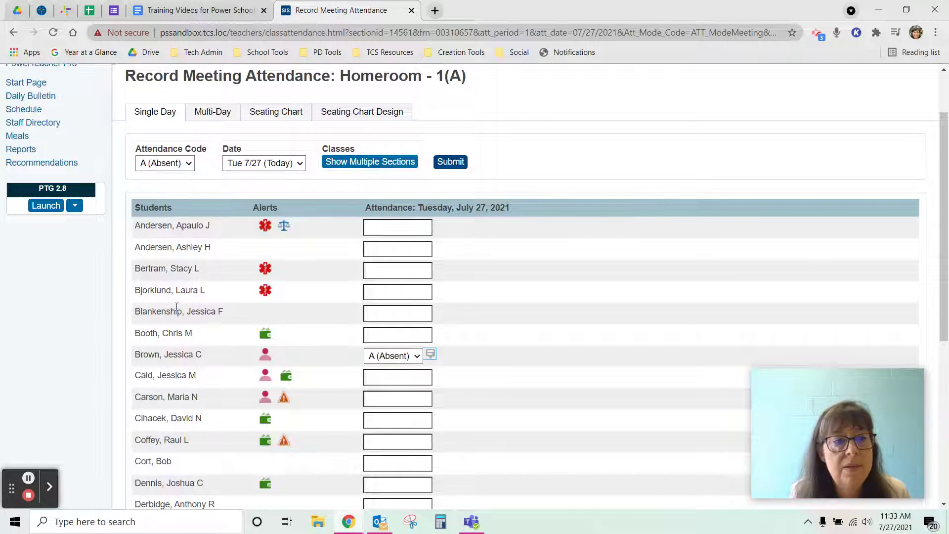
Mark the fourth listed student T (Tardy), view the comment box without adding text, and submit the Homeroom attendance
click(421, 292)
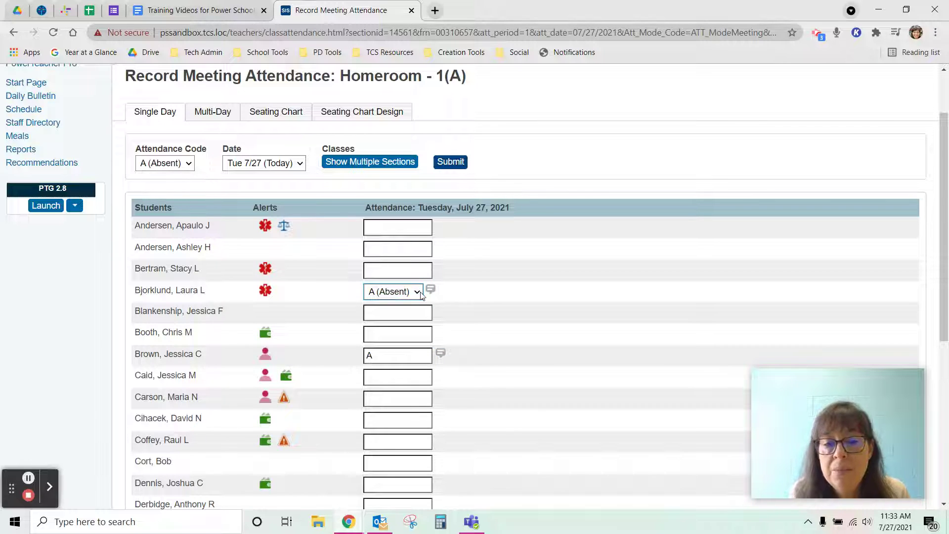
click(422, 293)
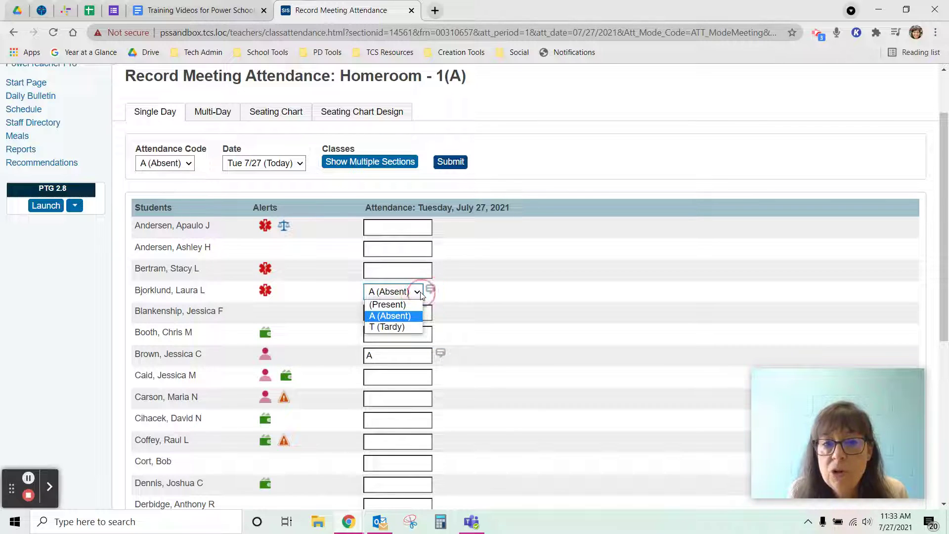
click(402, 328)
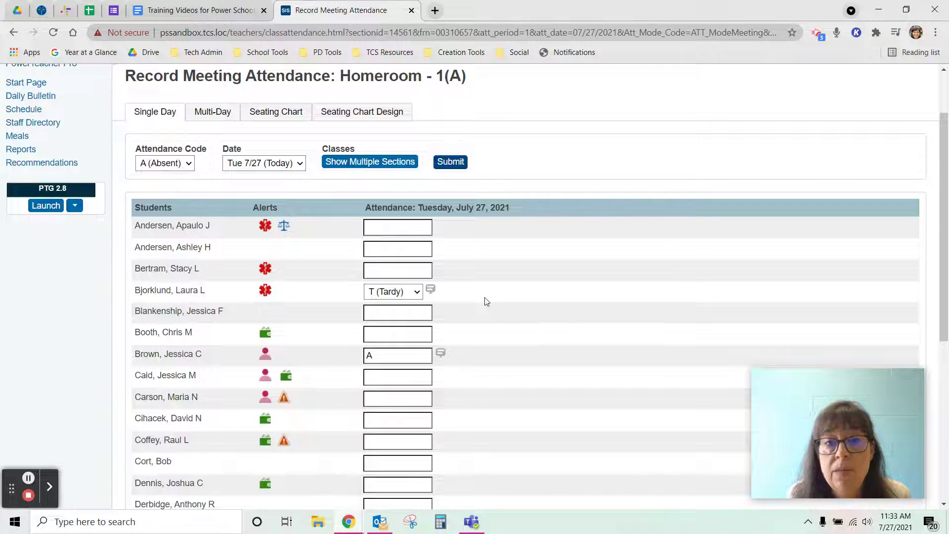
click(431, 289)
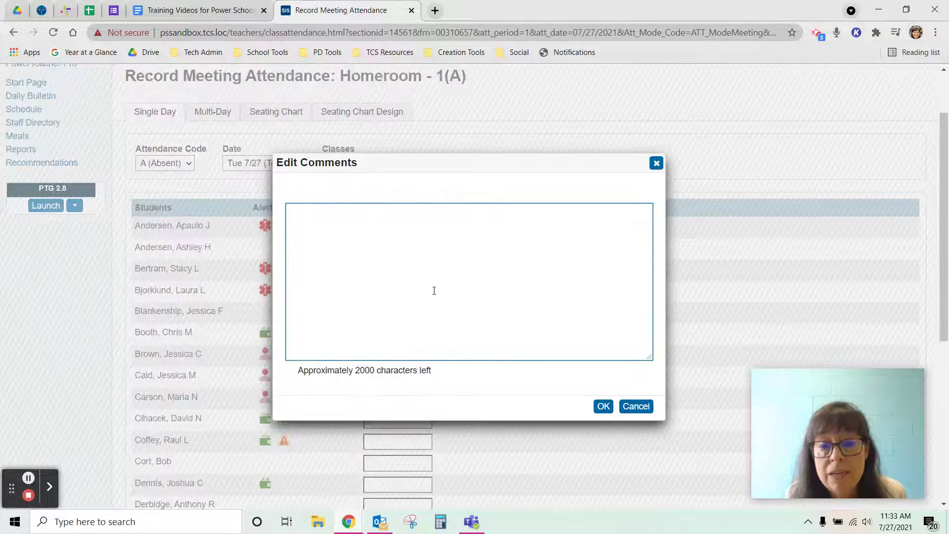
click(657, 164)
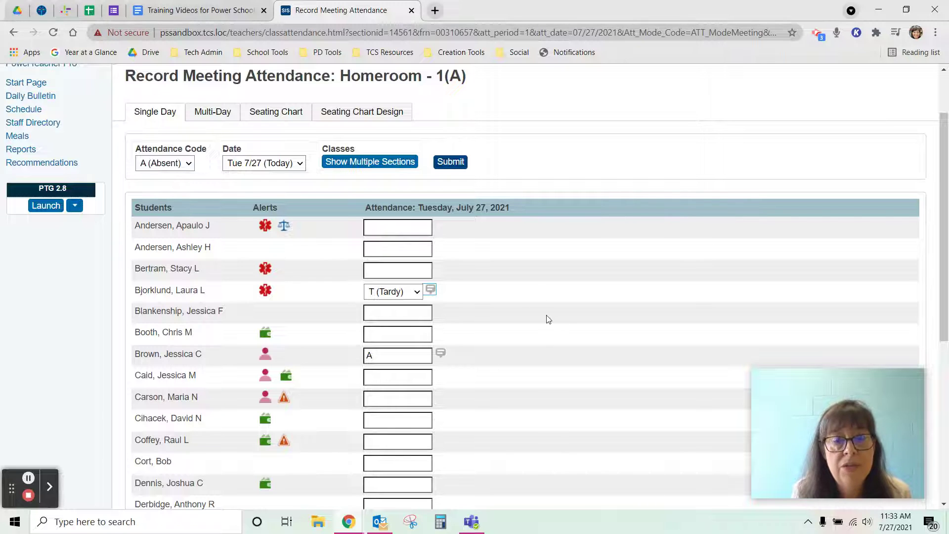
click(454, 163)
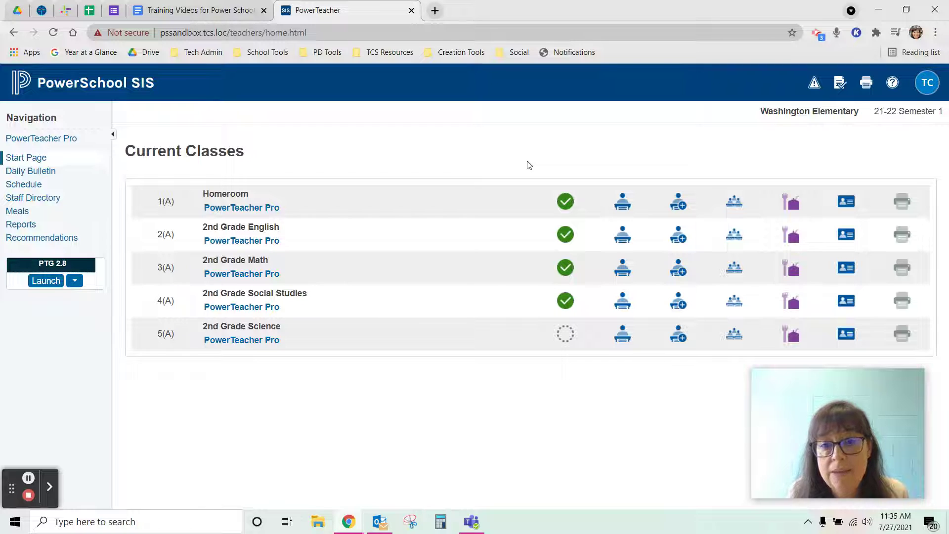
Reopen Homeroom's single-day attendance, change the seventh listed student to T (Tardy), and submit it
click(622, 201)
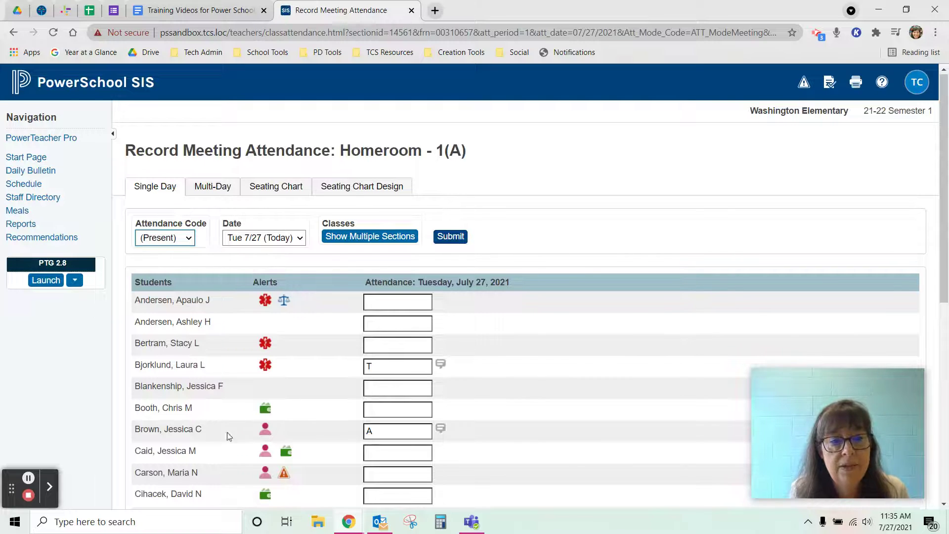
click(415, 431)
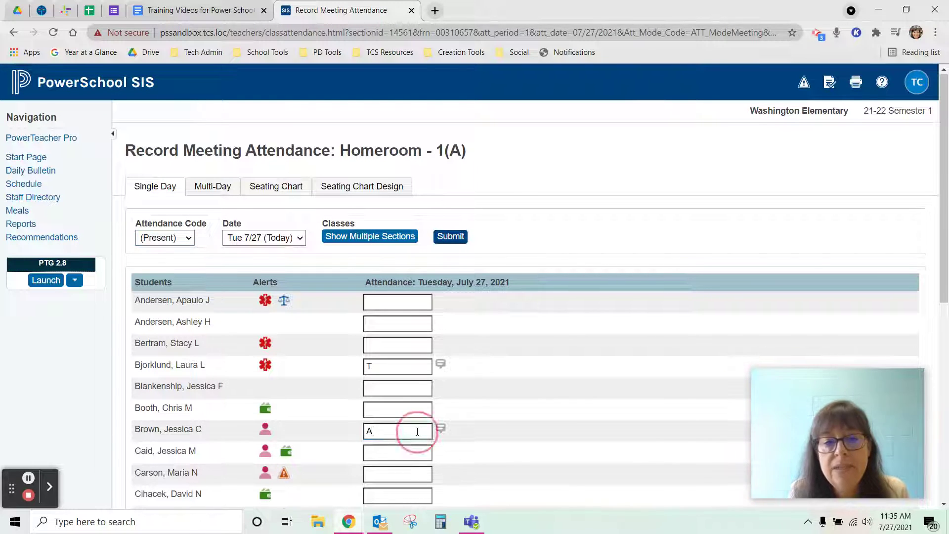
click(417, 432)
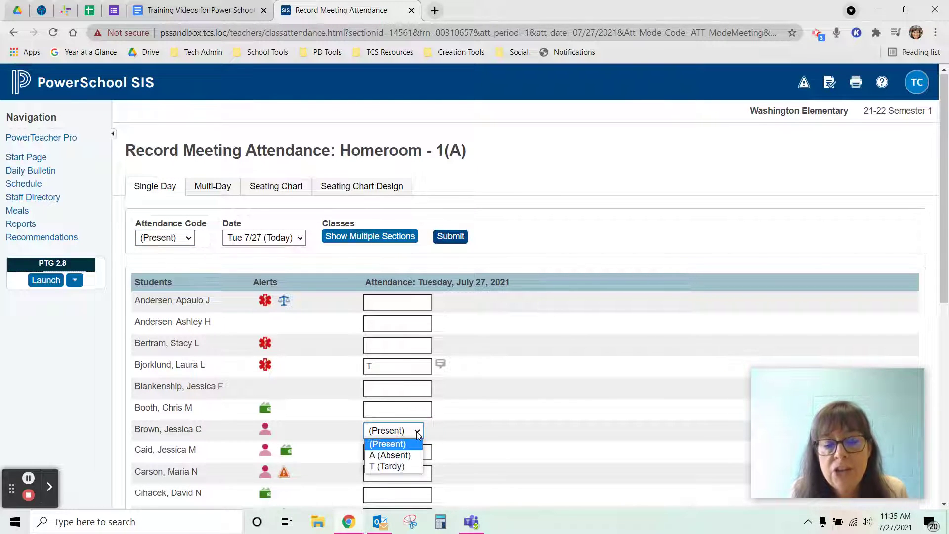
click(404, 467)
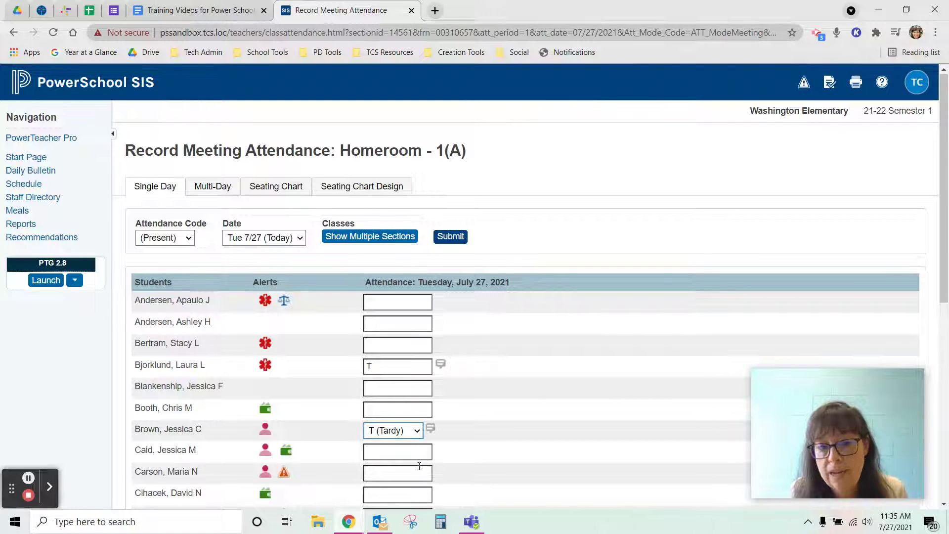
click(441, 236)
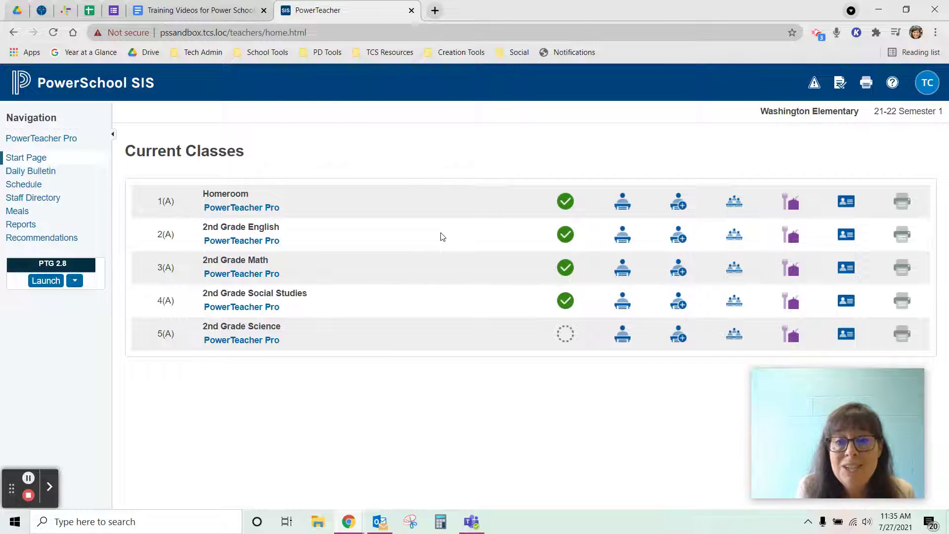
Open multi-day attendance for 2nd Grade English and view the date range settings without changing them
click(682, 243)
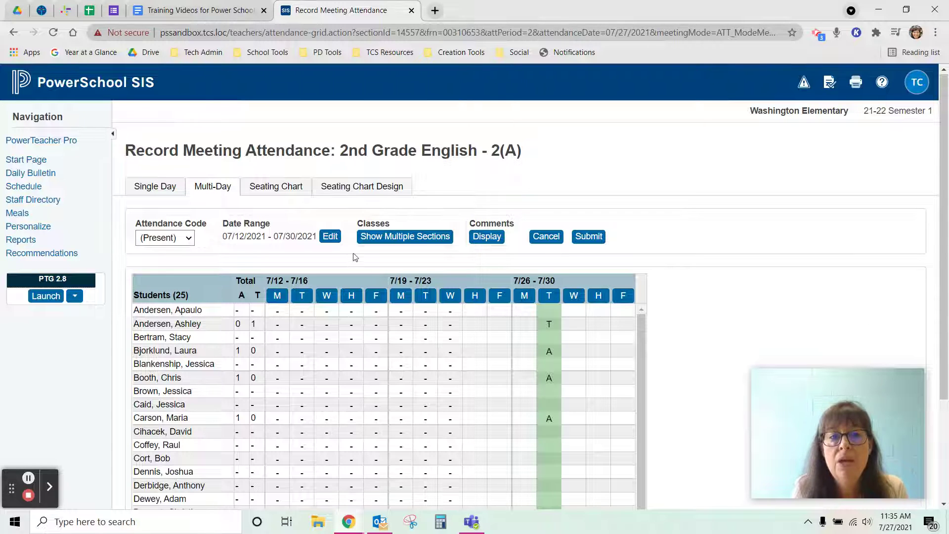
click(329, 237)
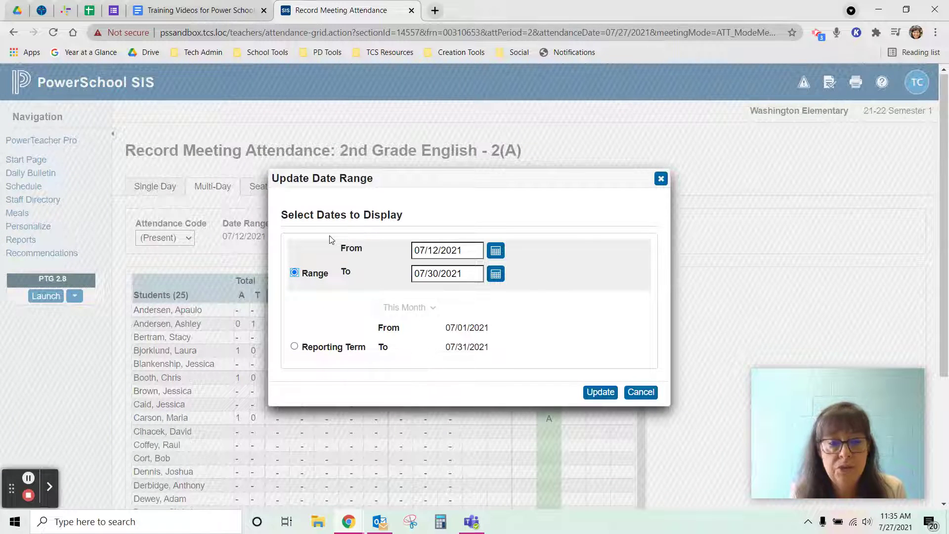
click(661, 179)
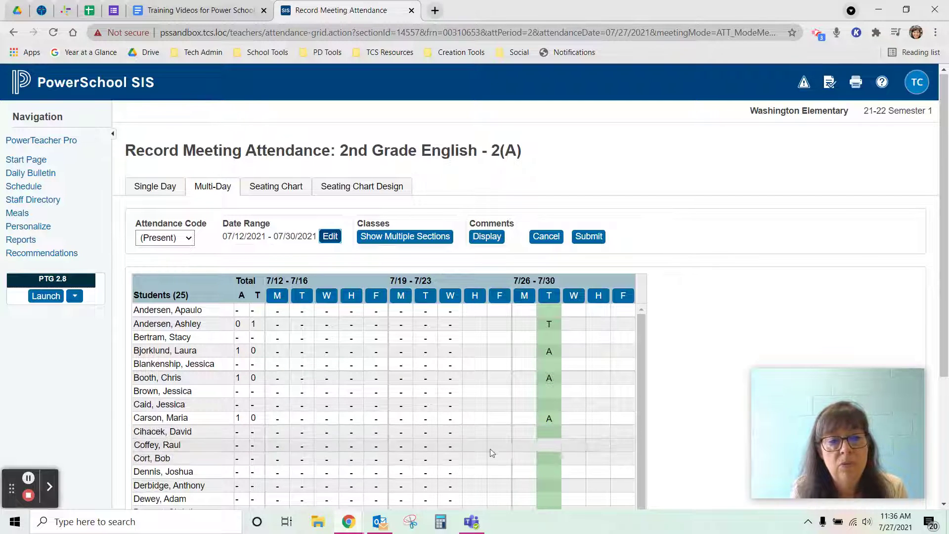
Using code A (Absent), mark the eleventh listed student absent Monday through Friday of the 7/26 - 7/30 week and submit
click(522, 445)
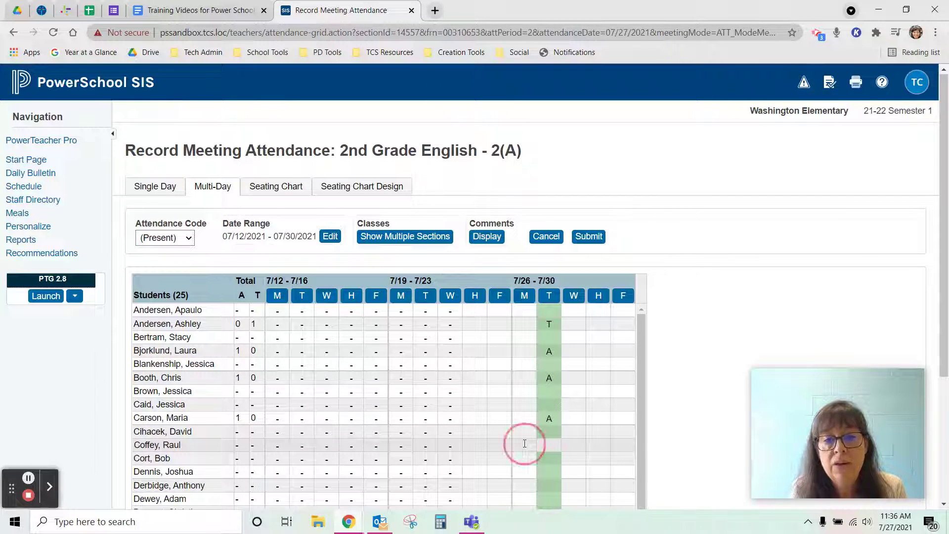
click(190, 239)
click(176, 262)
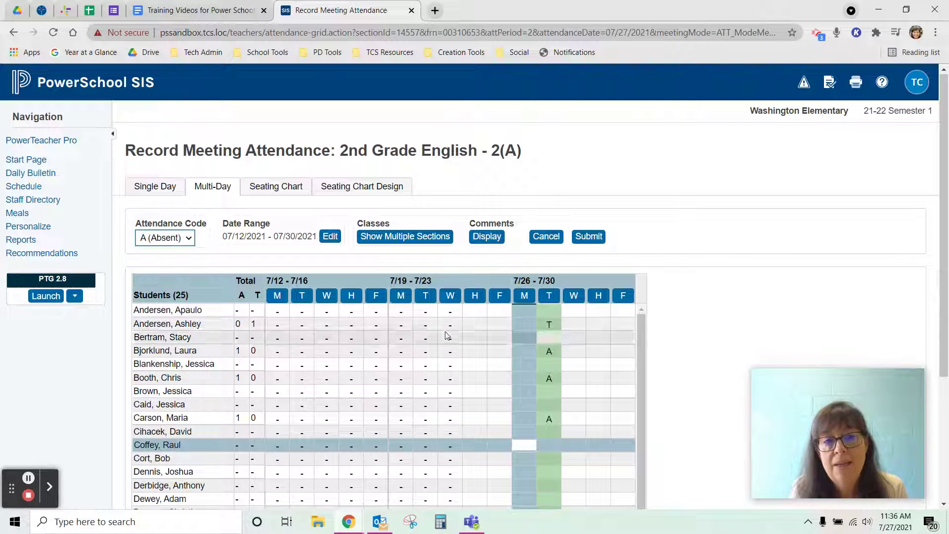
click(524, 444)
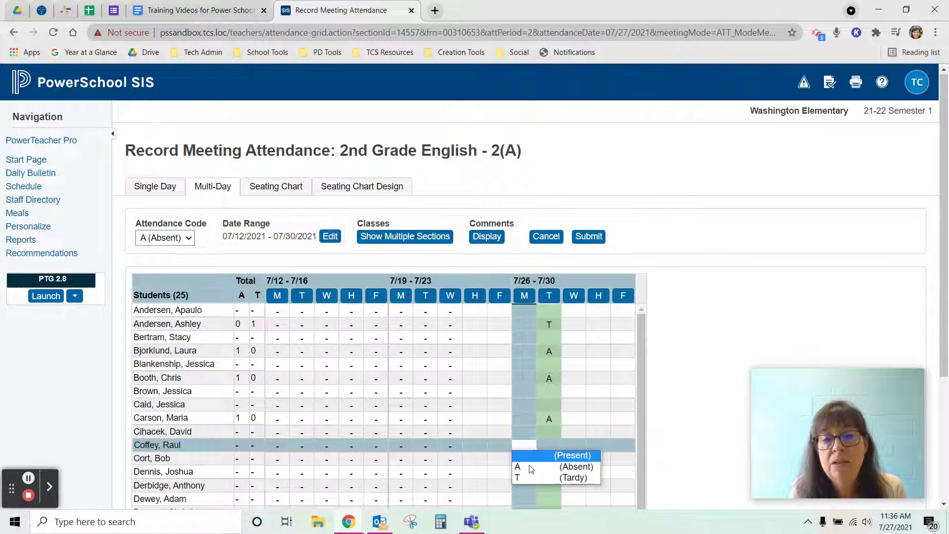
click(540, 463)
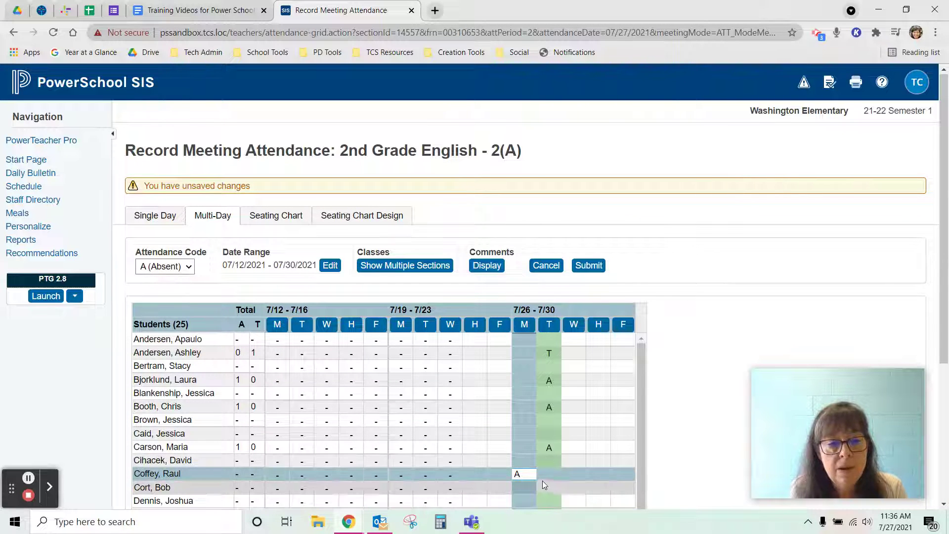
click(545, 474)
click(579, 474)
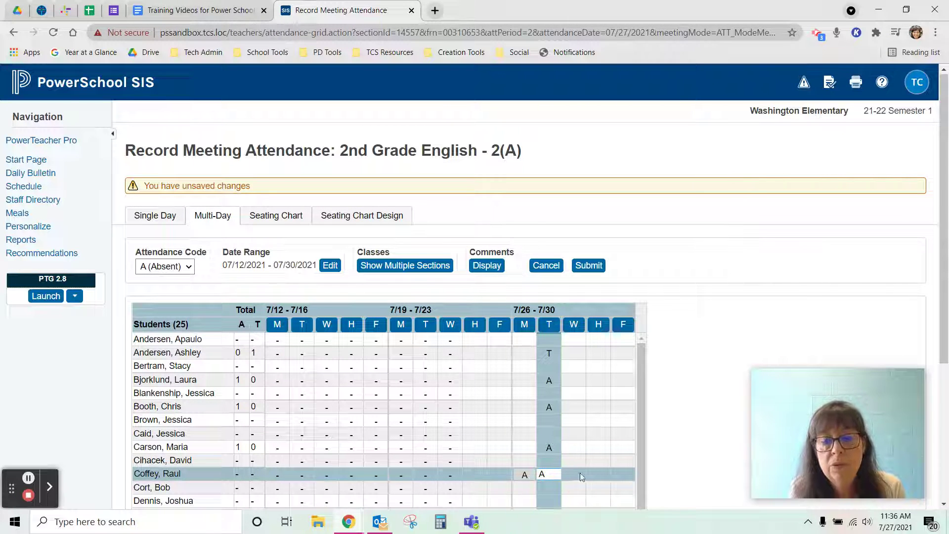
click(604, 473)
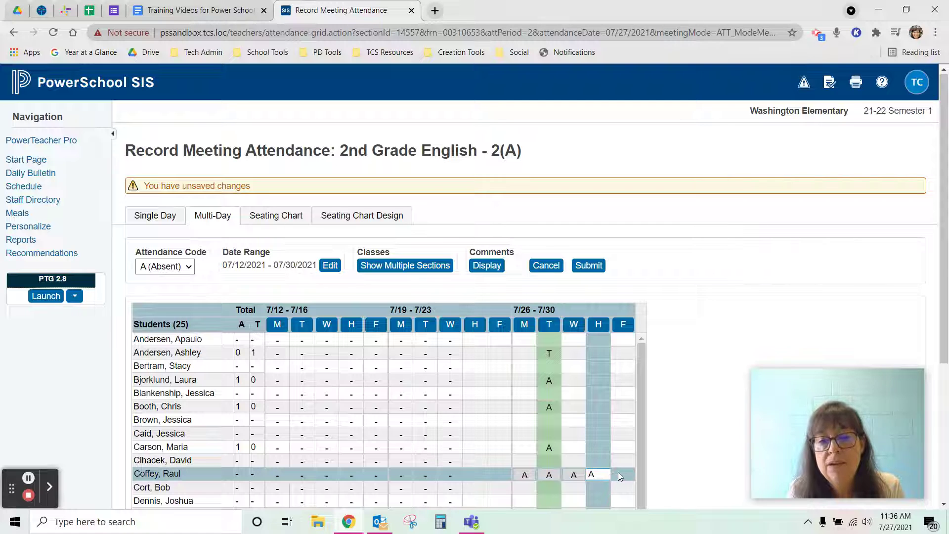
click(619, 473)
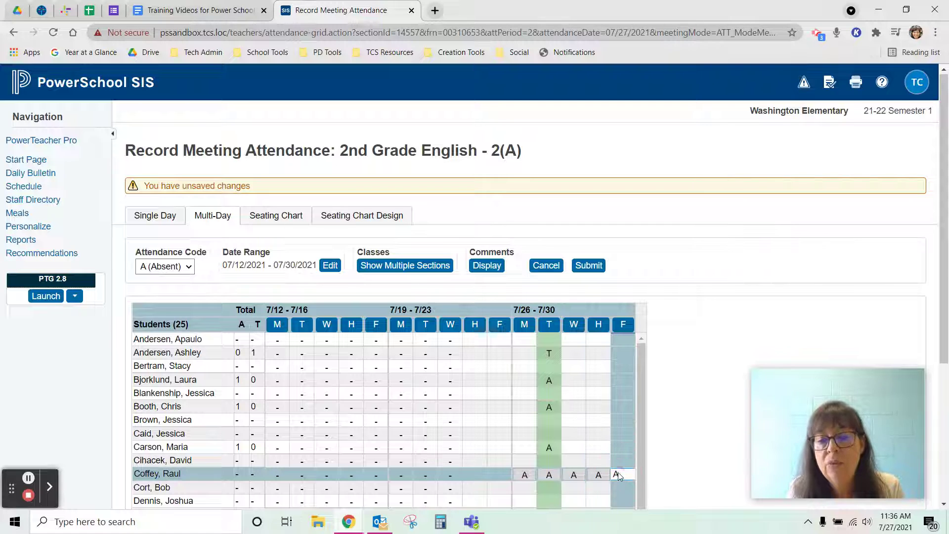
click(589, 266)
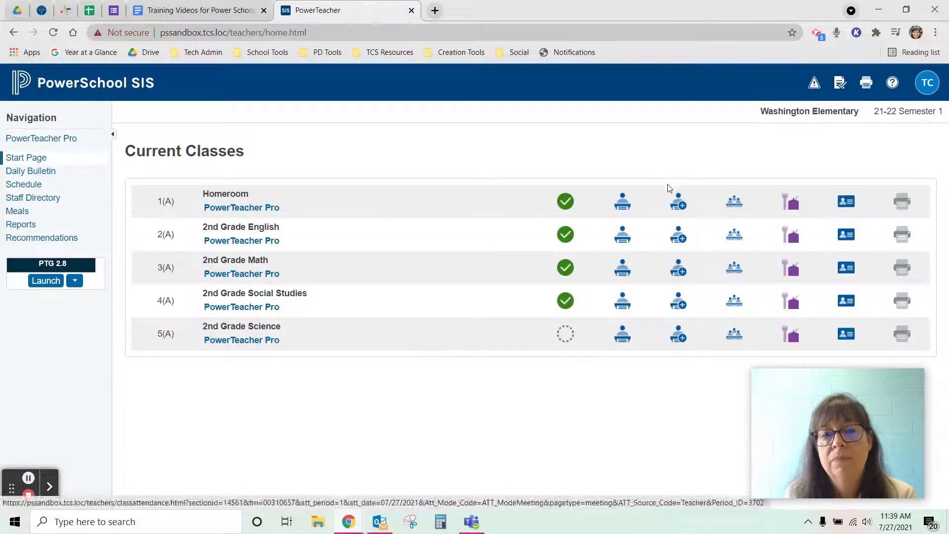
Open Homeroom's seating chart and mark the first and fifth students in the second row A (Absent)
click(739, 208)
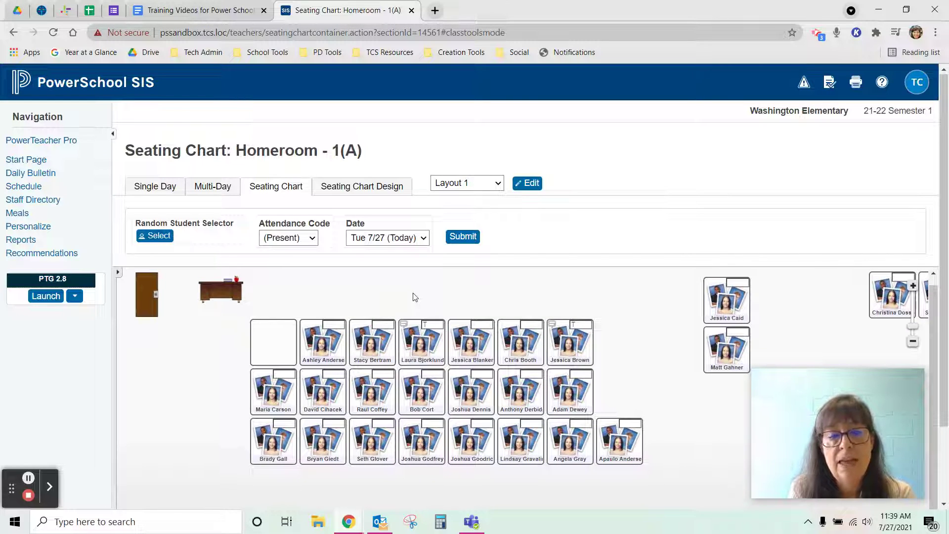
click(300, 238)
click(300, 263)
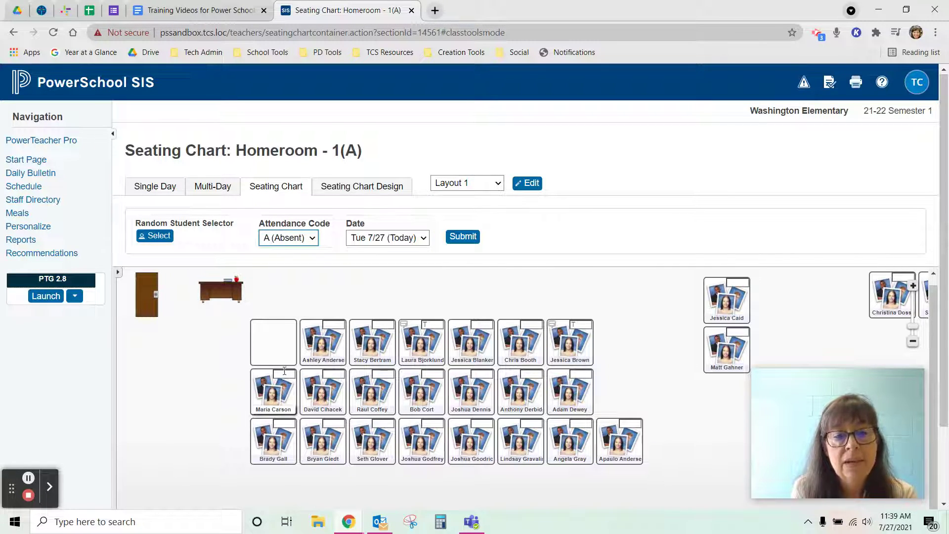
click(276, 388)
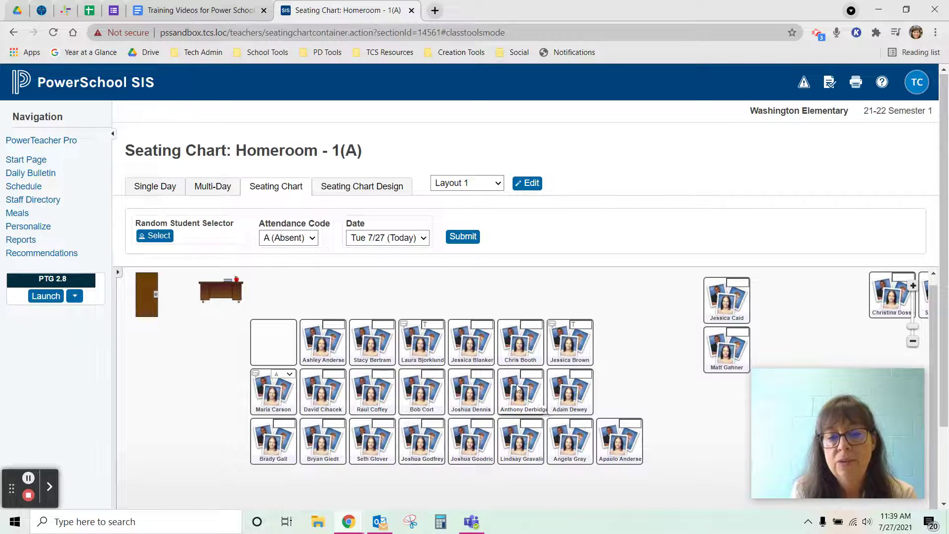
click(469, 385)
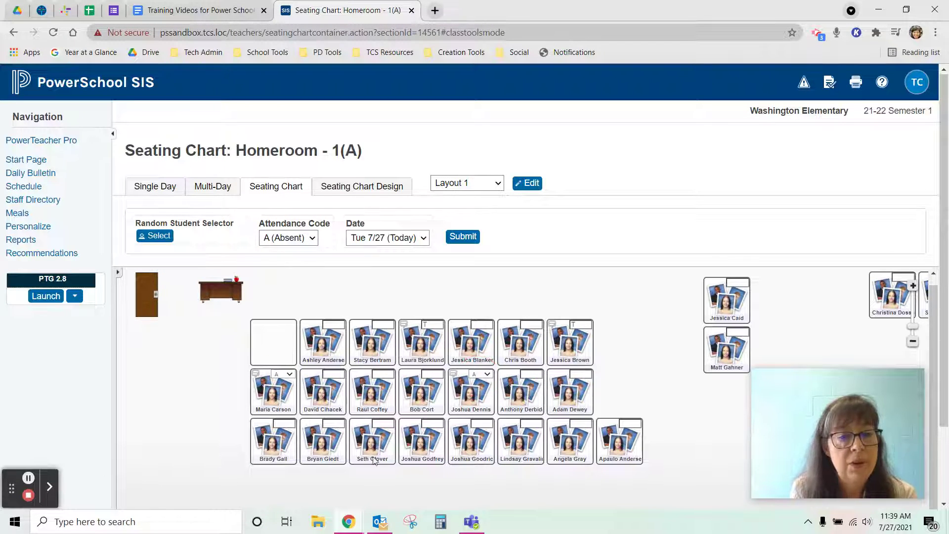
View the comment box for the fifth student in the second row without adding text, and submit the seating chart attendance
click(454, 375)
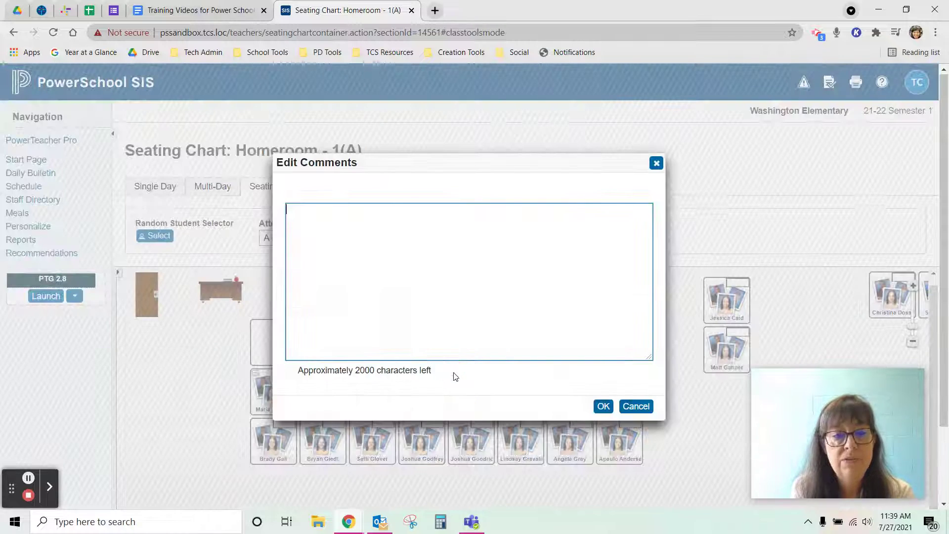
click(656, 164)
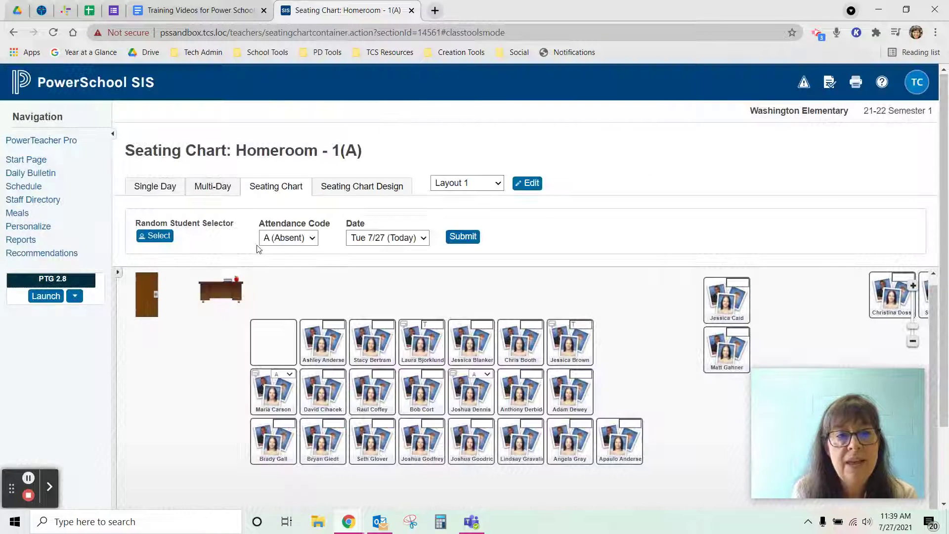
click(464, 236)
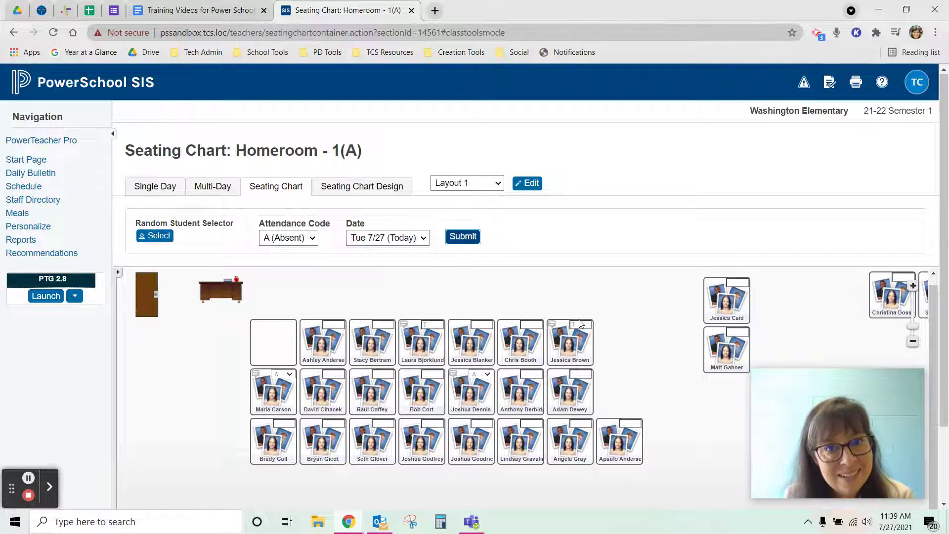
click(466, 236)
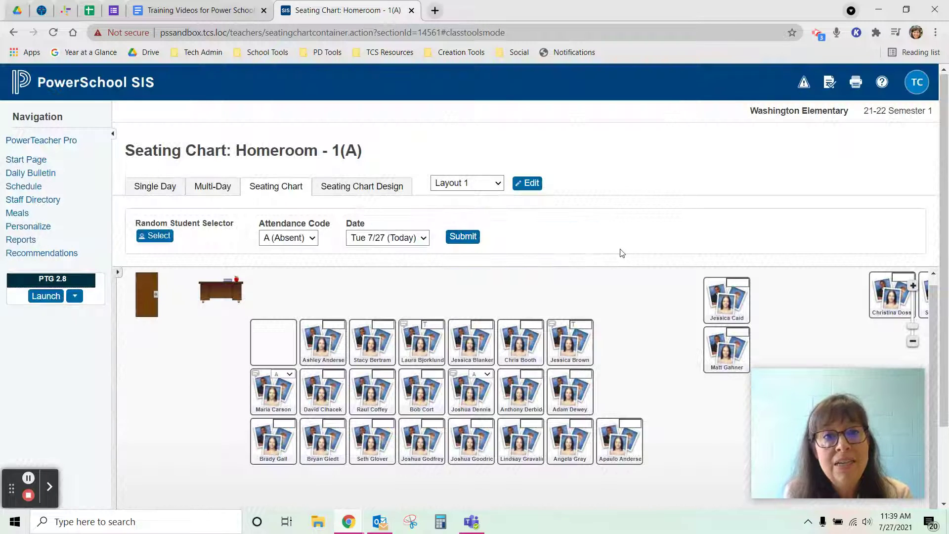